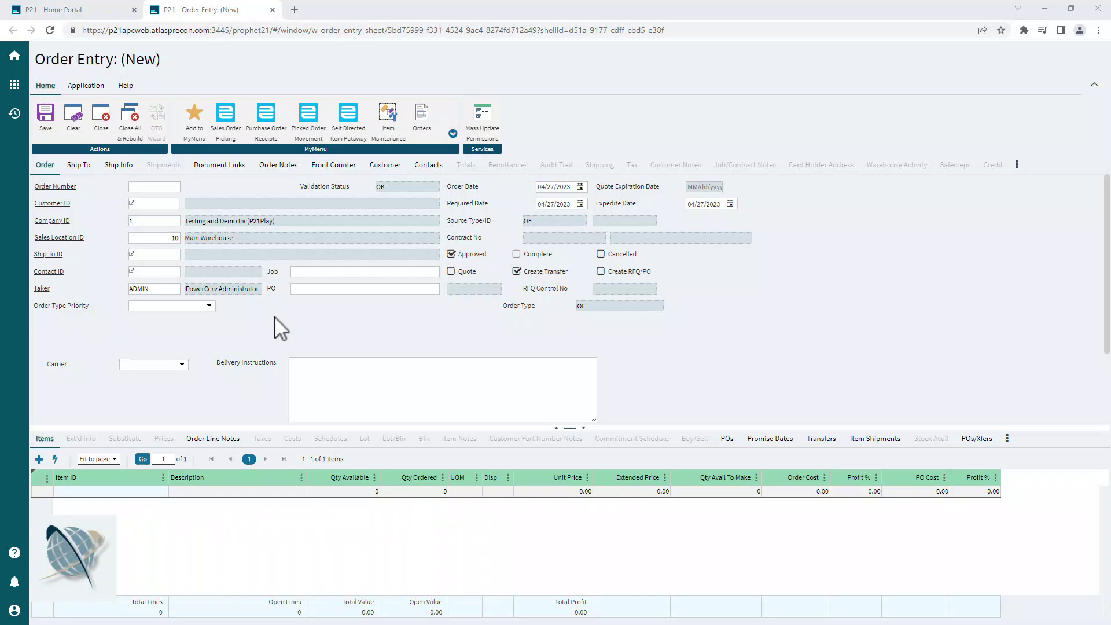
# - Launch DynaChange Screen Designer from the Order Entry form's context menu
pyautogui.rightClick(346, 321)
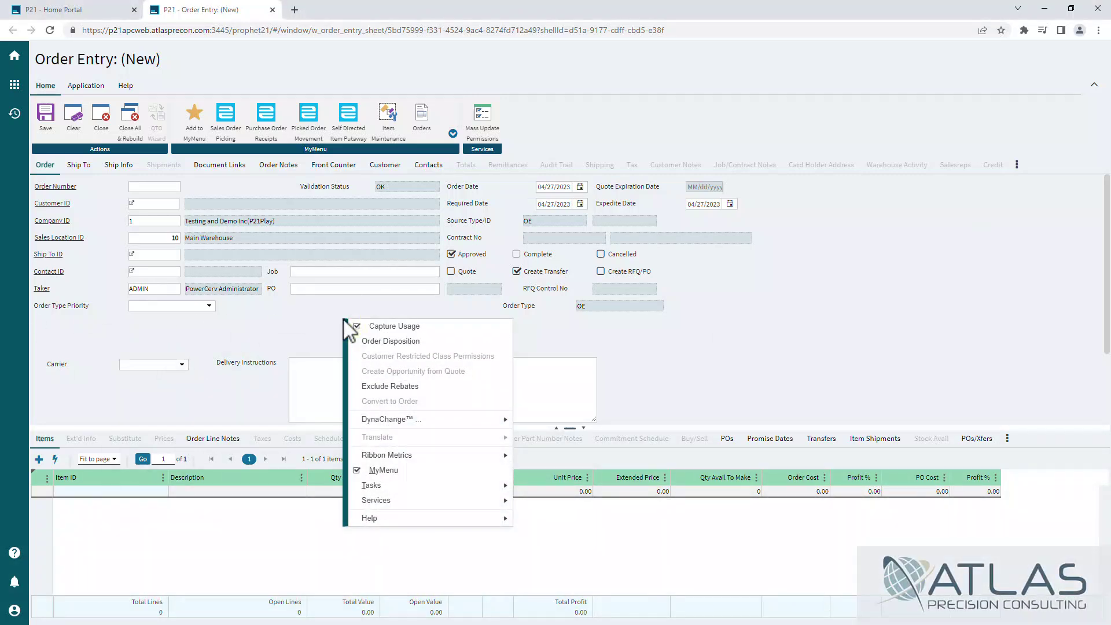
pyautogui.moveTo(474, 423)
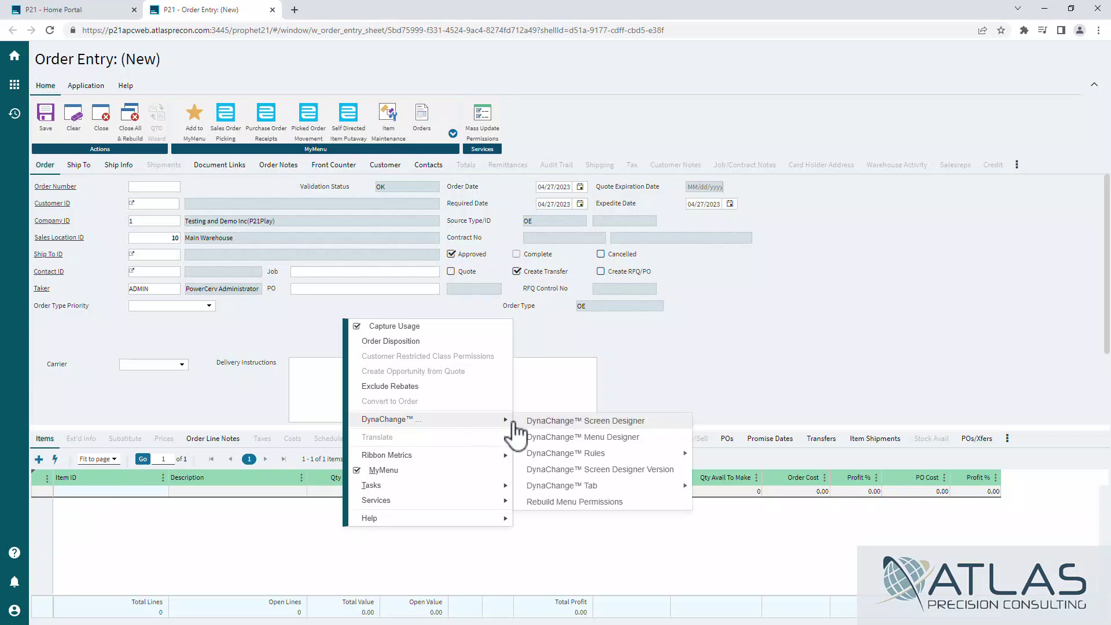
pyautogui.click(582, 418)
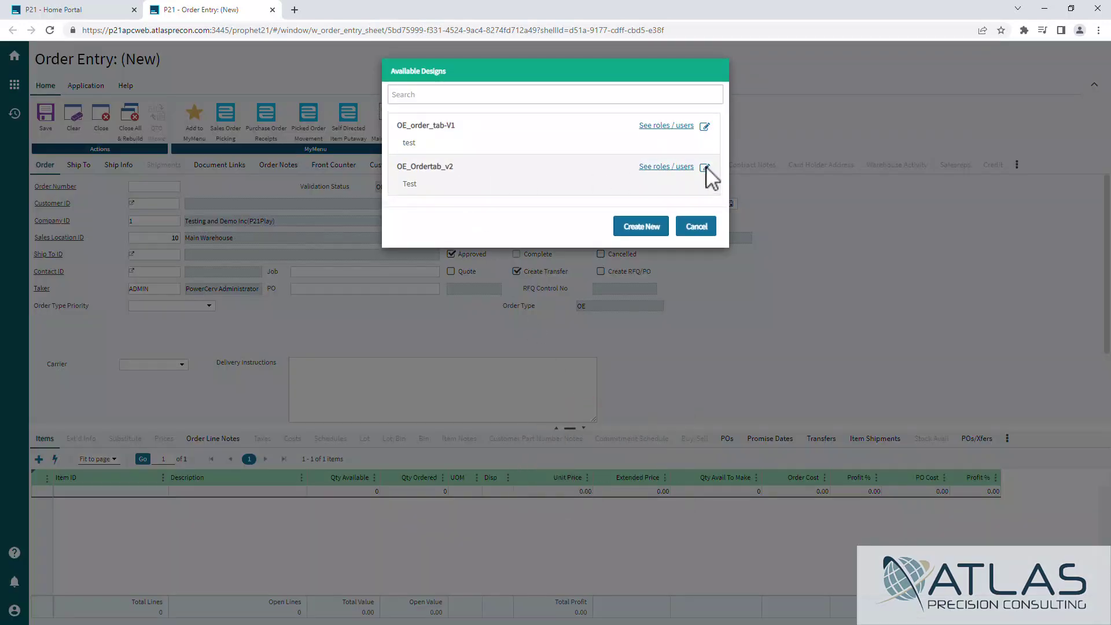
# - Review the roles and users for OE_Ordertab_v2, then open that design for editing
pyautogui.click(673, 167)
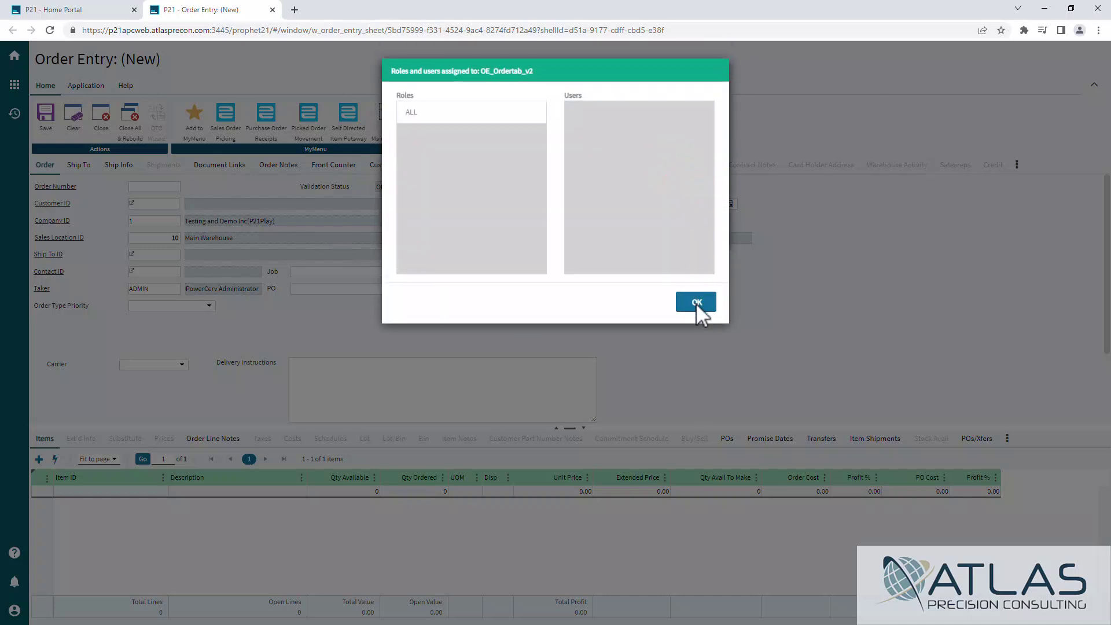
pyautogui.click(696, 302)
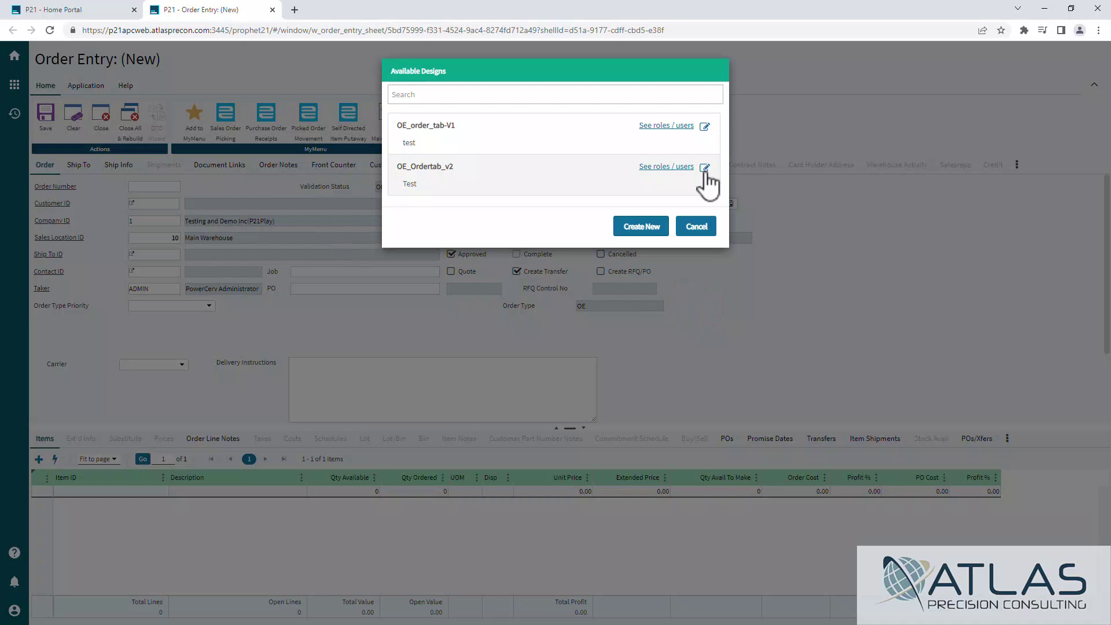
pyautogui.click(705, 168)
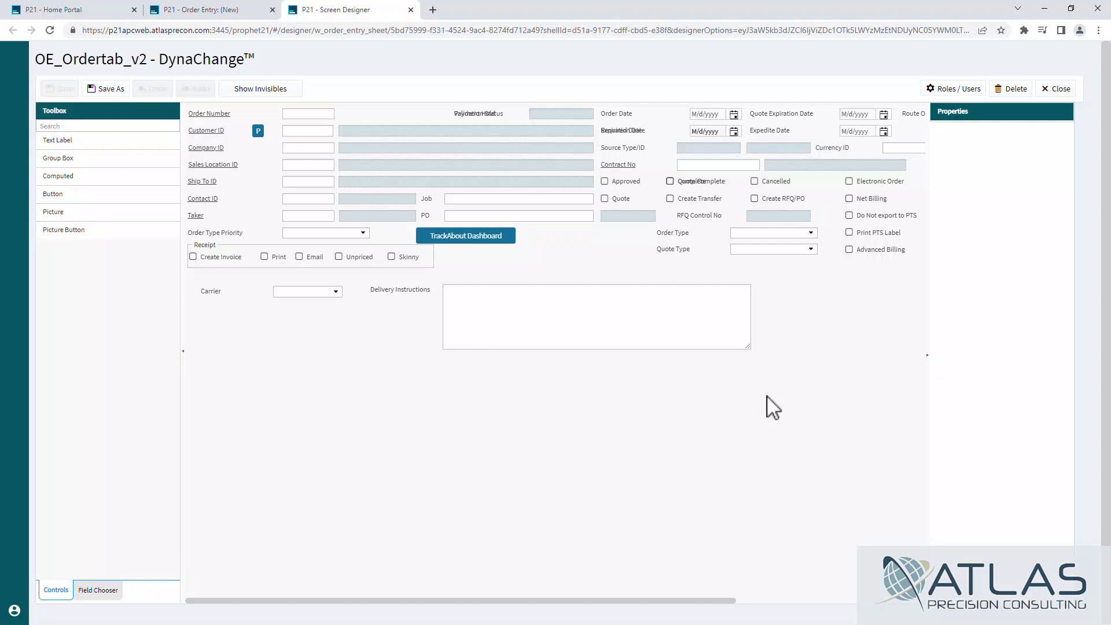
# - Tick Required in the Delivery Instructions box's properties
pyautogui.click(475, 329)
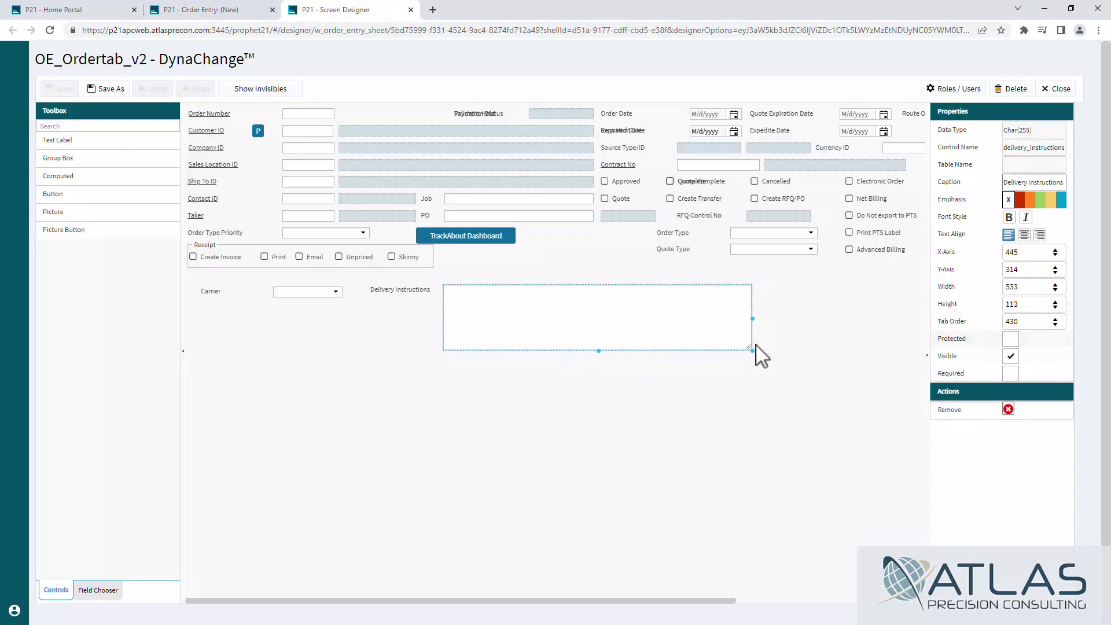
pyautogui.click(1011, 373)
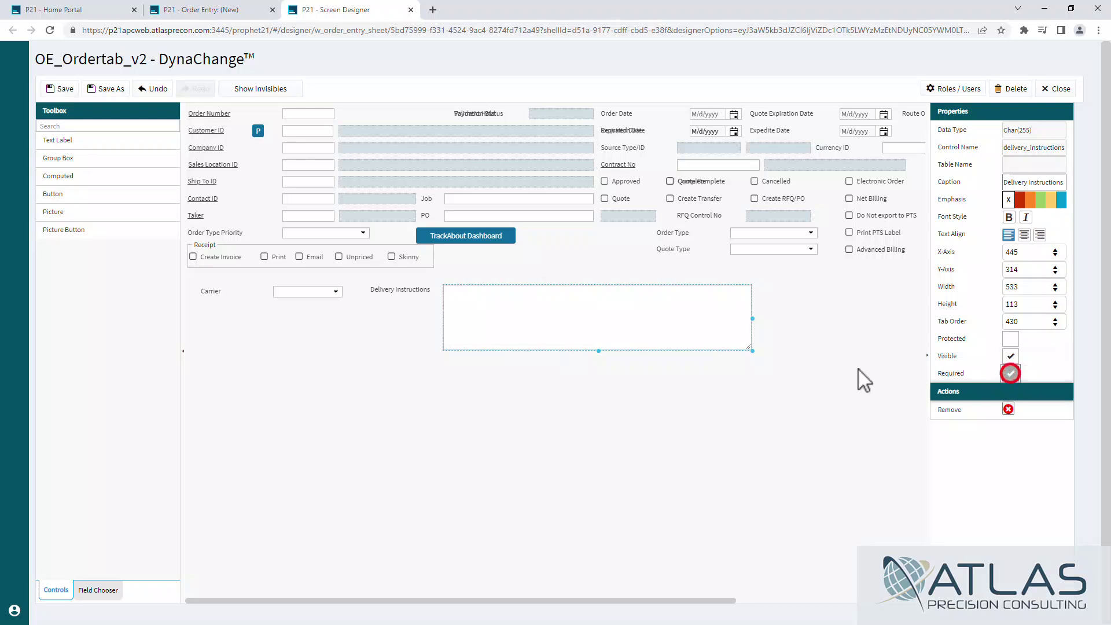
pyautogui.click(373, 351)
# - Change the Carrier label's Caption property to 'Truck'
pyautogui.click(210, 292)
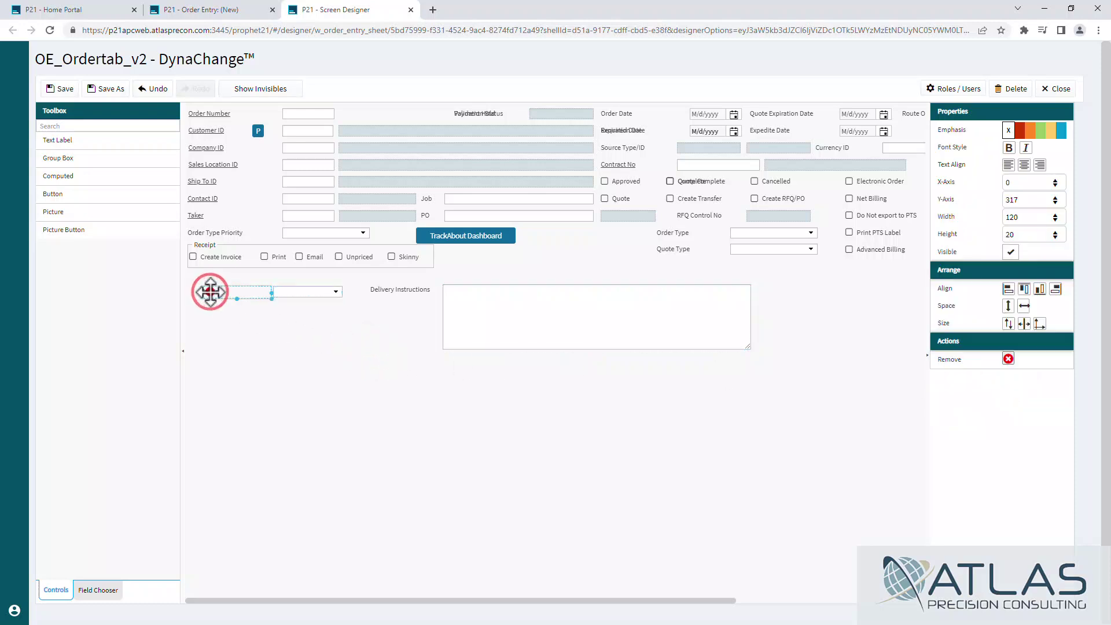
pyautogui.click(210, 292)
pyautogui.doubleClick(1045, 147)
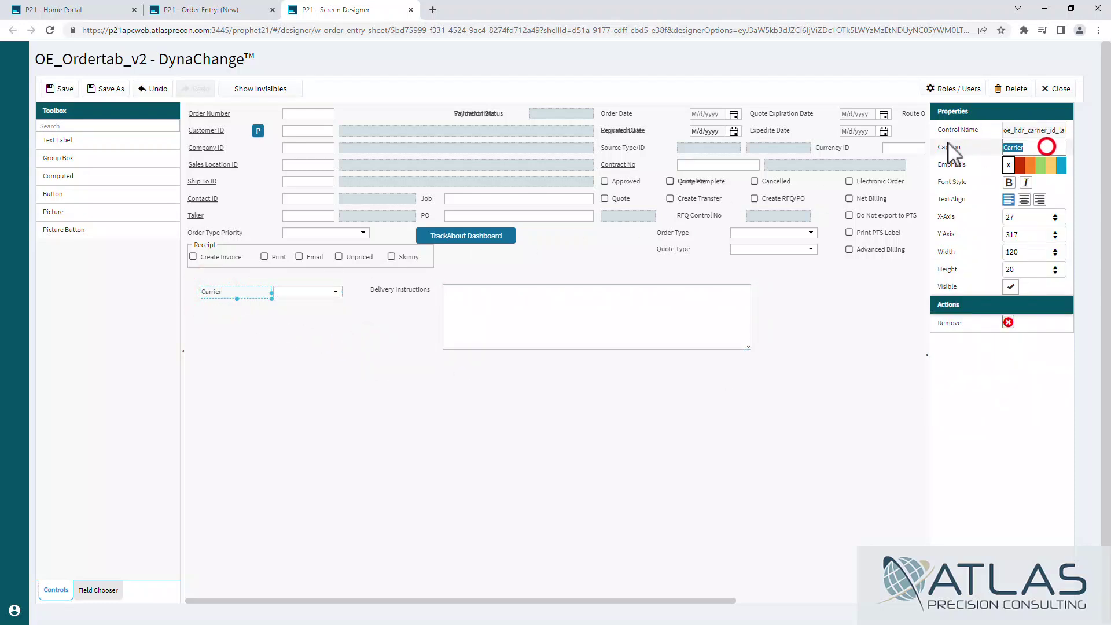
pyautogui.write('Truck')
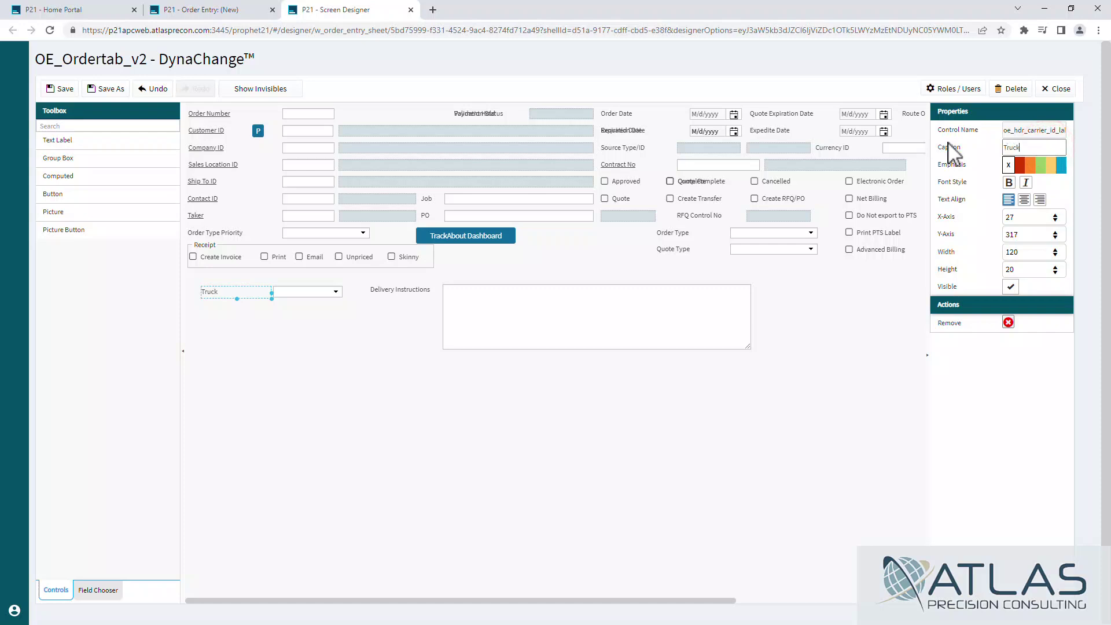
pyautogui.click(893, 339)
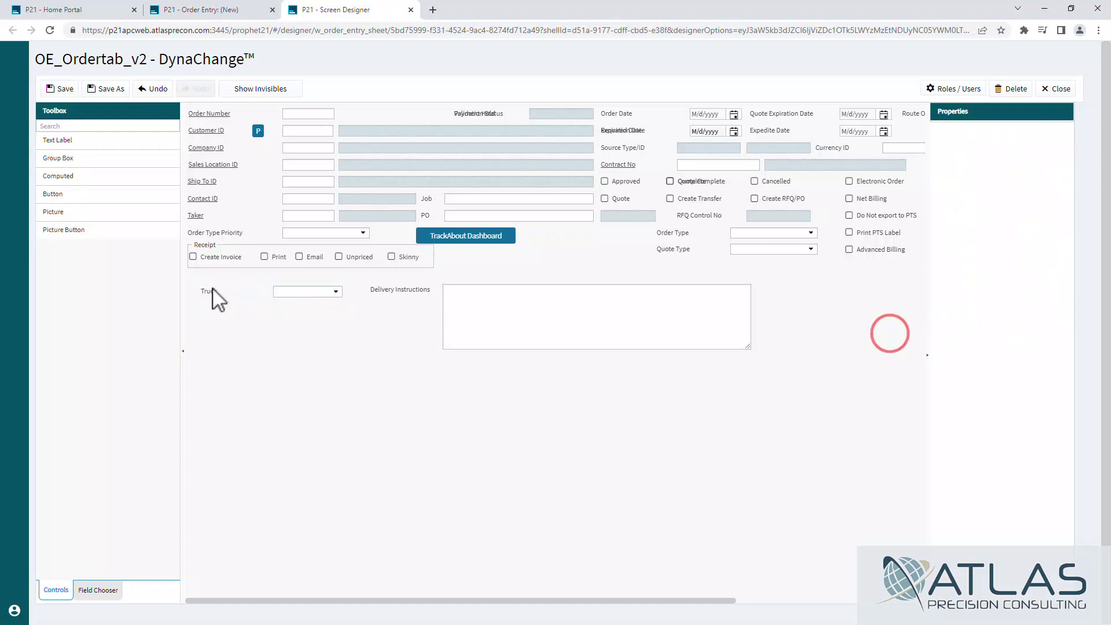
pyautogui.click(206, 288)
pyautogui.click(207, 288)
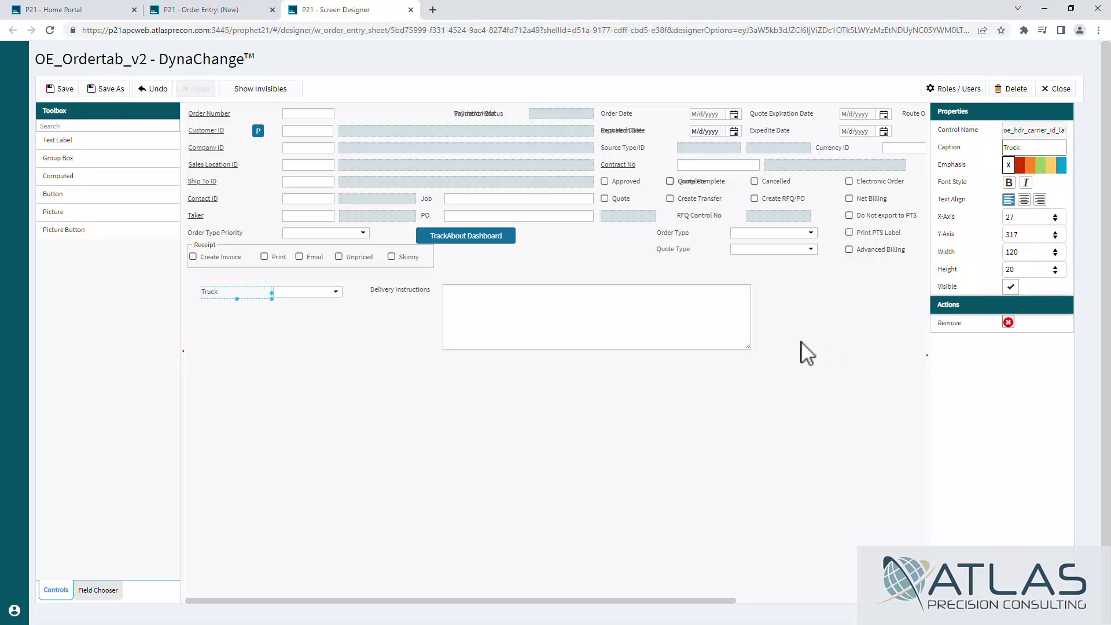
# - Give the Job text box green emphasis
pyautogui.click(524, 200)
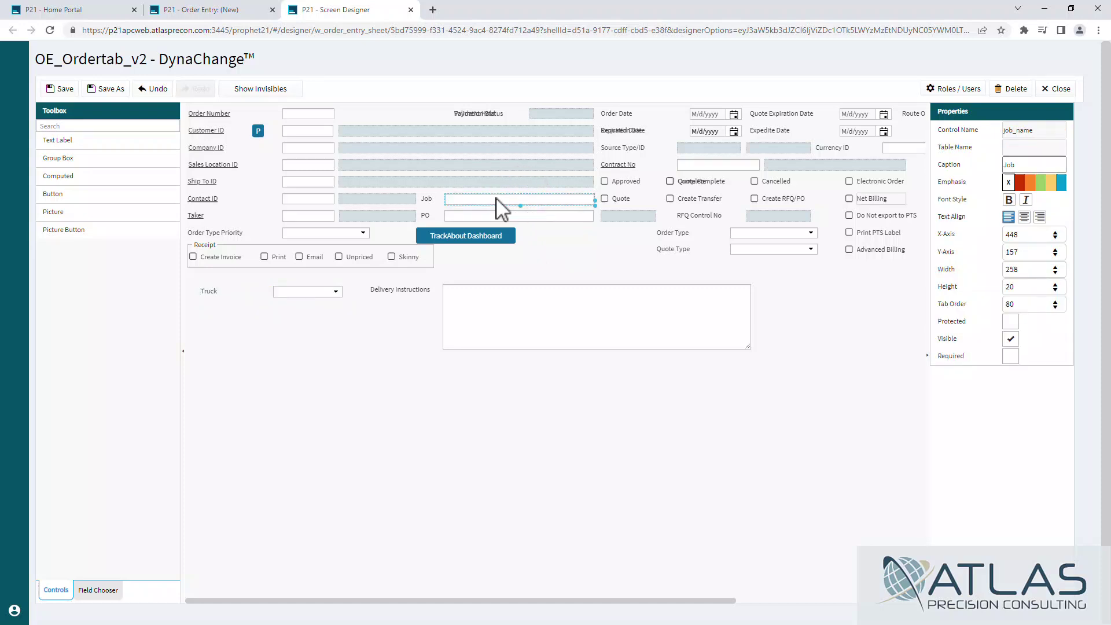
pyautogui.click(1042, 183)
pyautogui.click(797, 360)
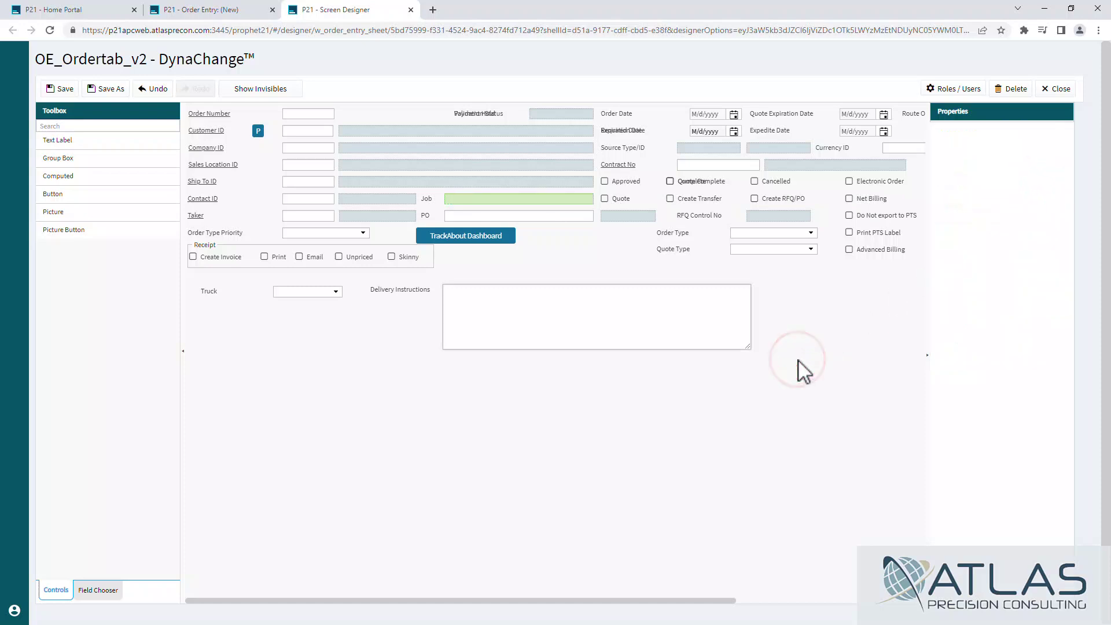
# - Make Sales Location ID Protected and save the design changes
pyautogui.click(301, 166)
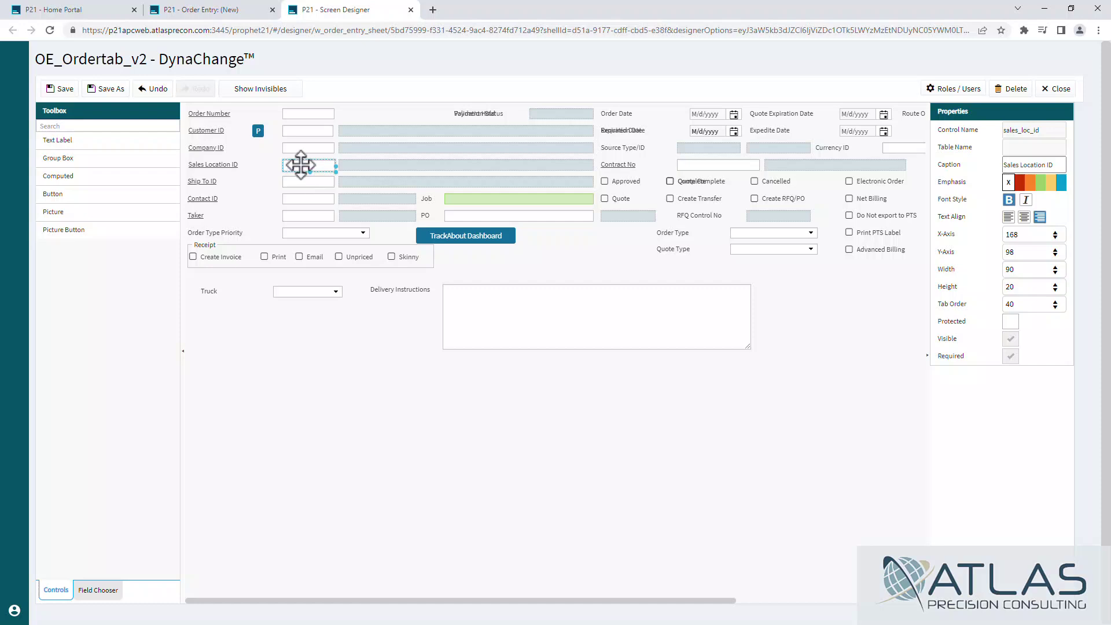
pyautogui.click(1011, 322)
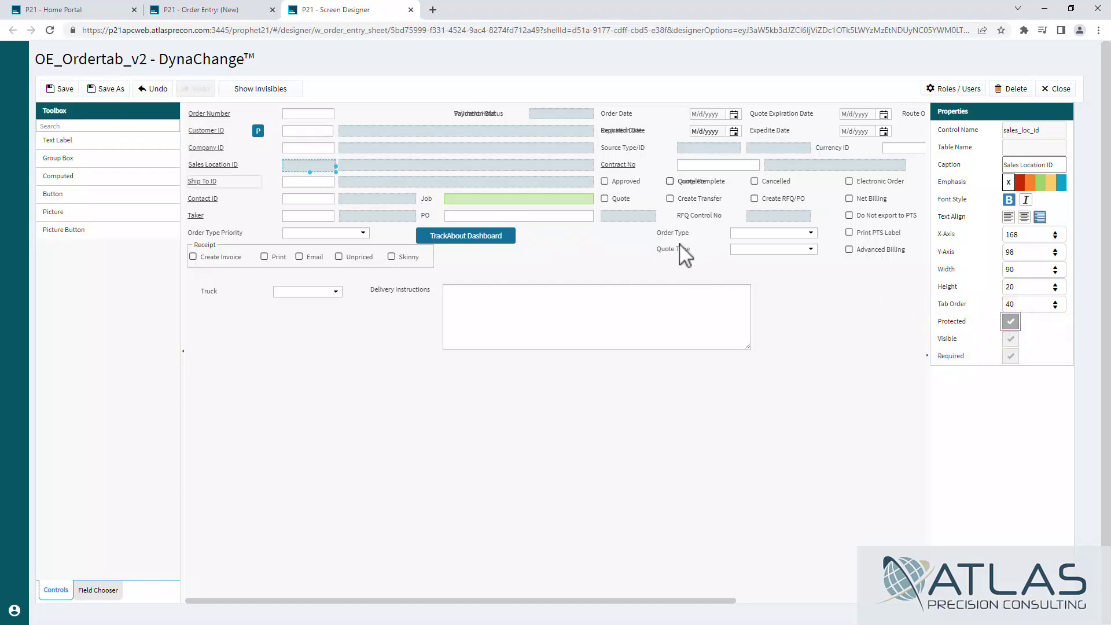
pyautogui.click(60, 88)
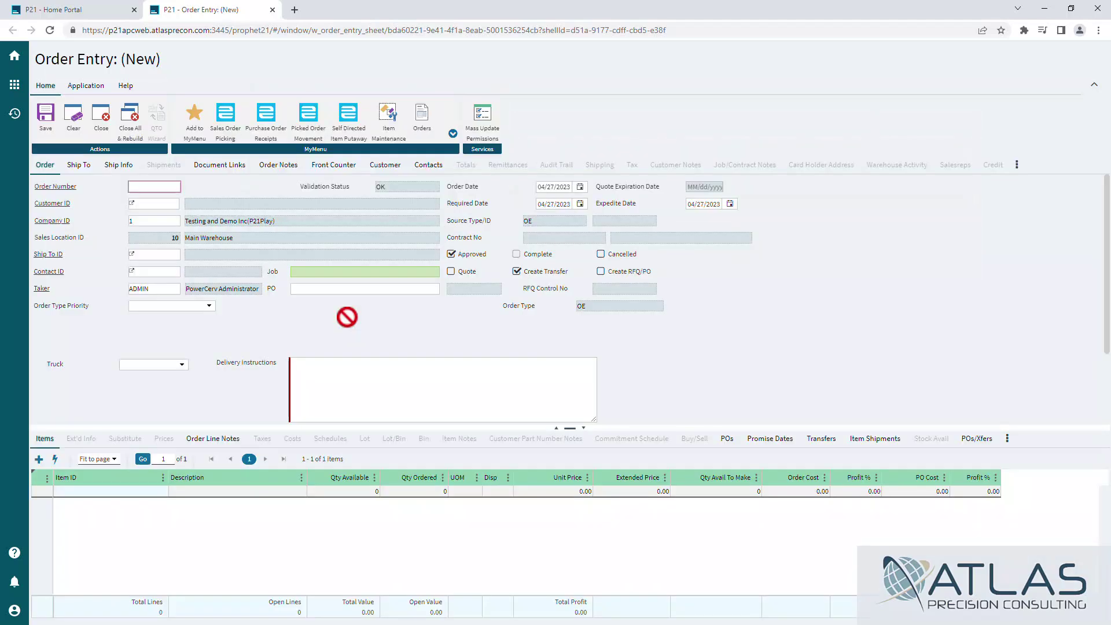
pyautogui.click(325, 271)
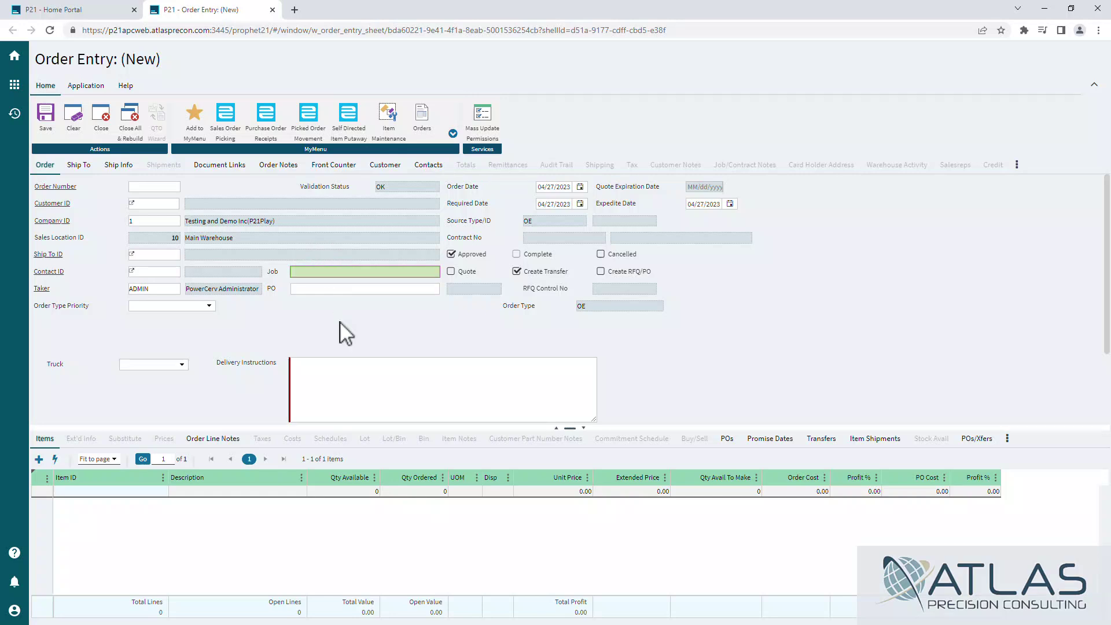
pyautogui.click(160, 238)
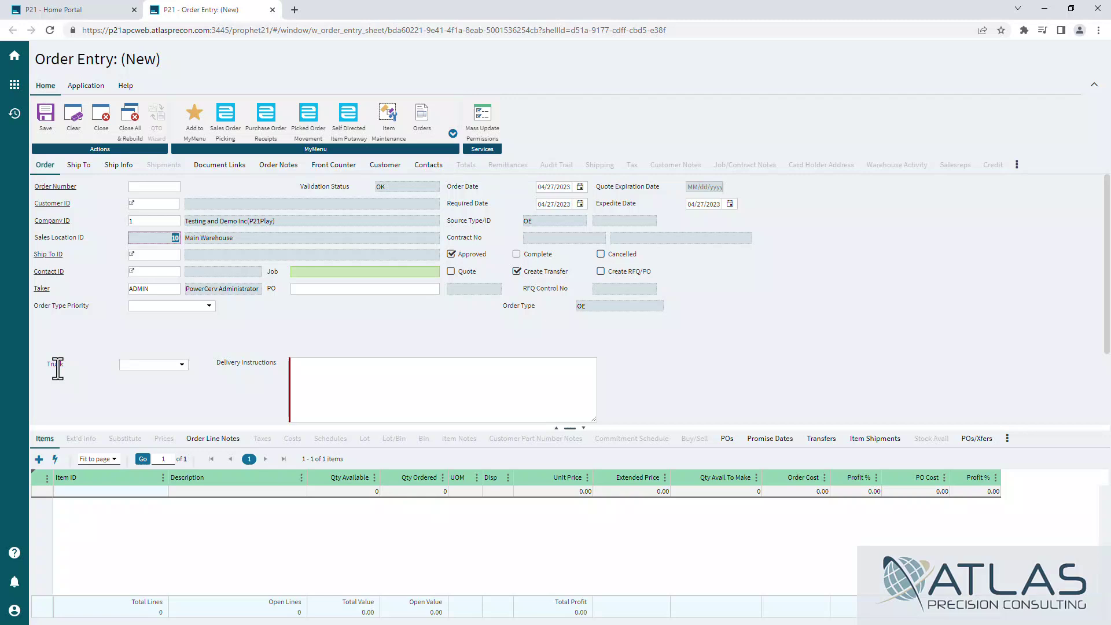
# - Set the order's Ship To to the customer found by searching 'sun vall'
pyautogui.click(148, 255)
pyautogui.write('sun vall')
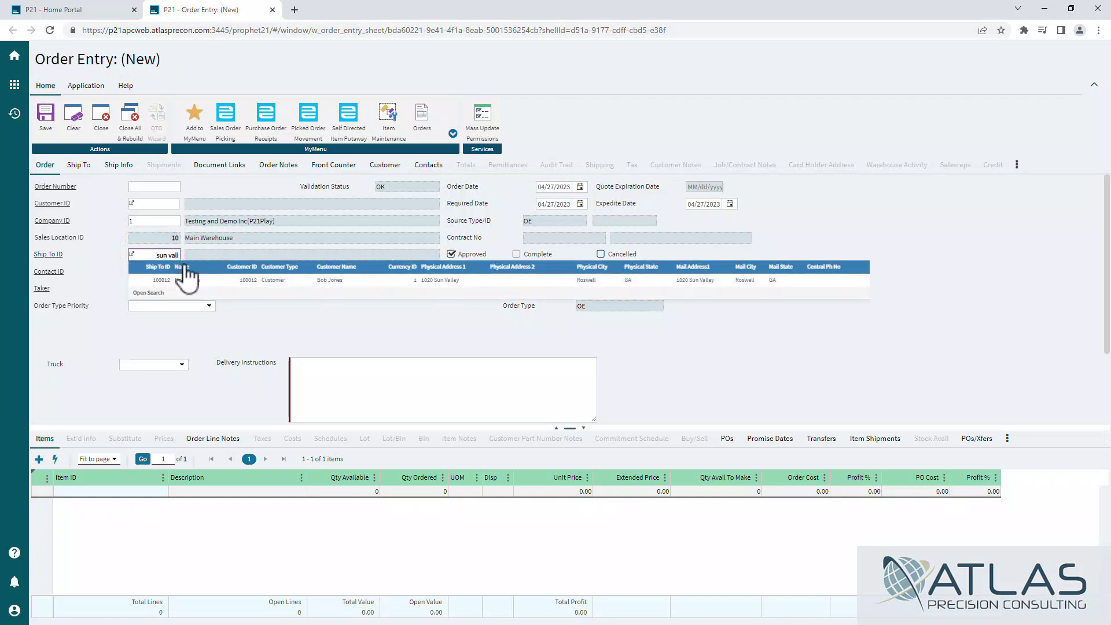
pyautogui.click(250, 281)
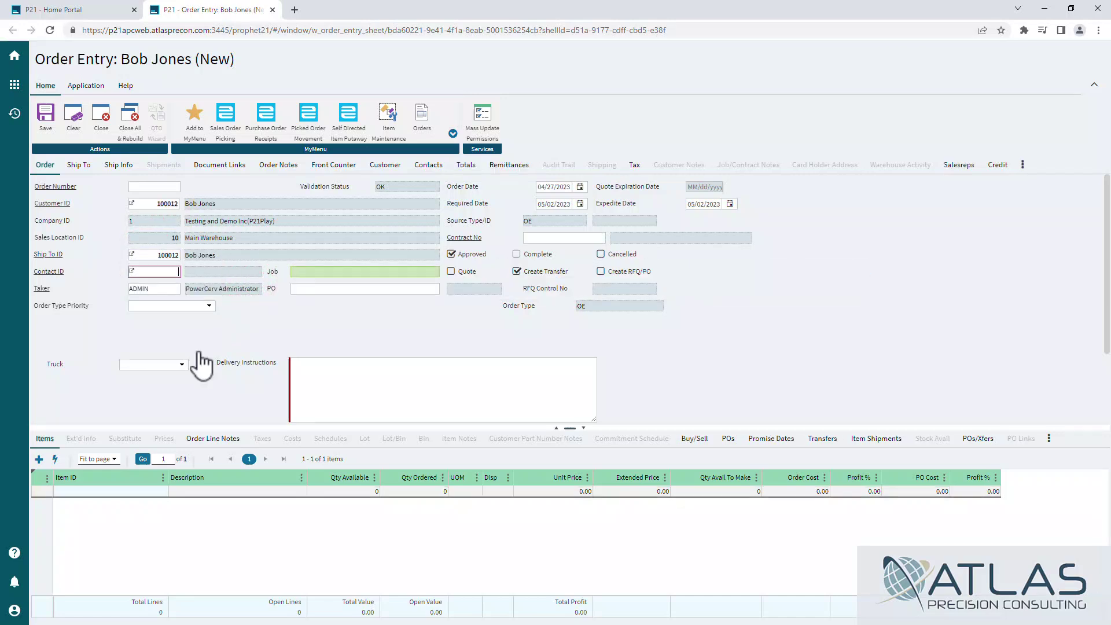
# - Enter 'test' as delivery instructions and add item BOLT1 with quantity 1 on the first line
pyautogui.click(92, 491)
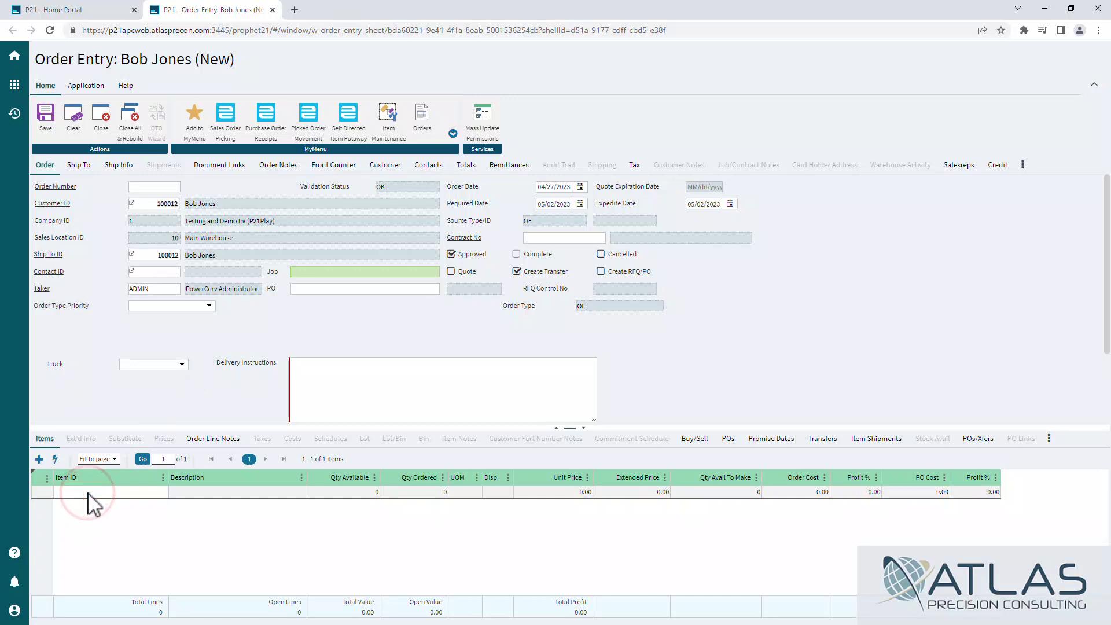
pyautogui.write('BOLT1')
pyautogui.press('Tab')
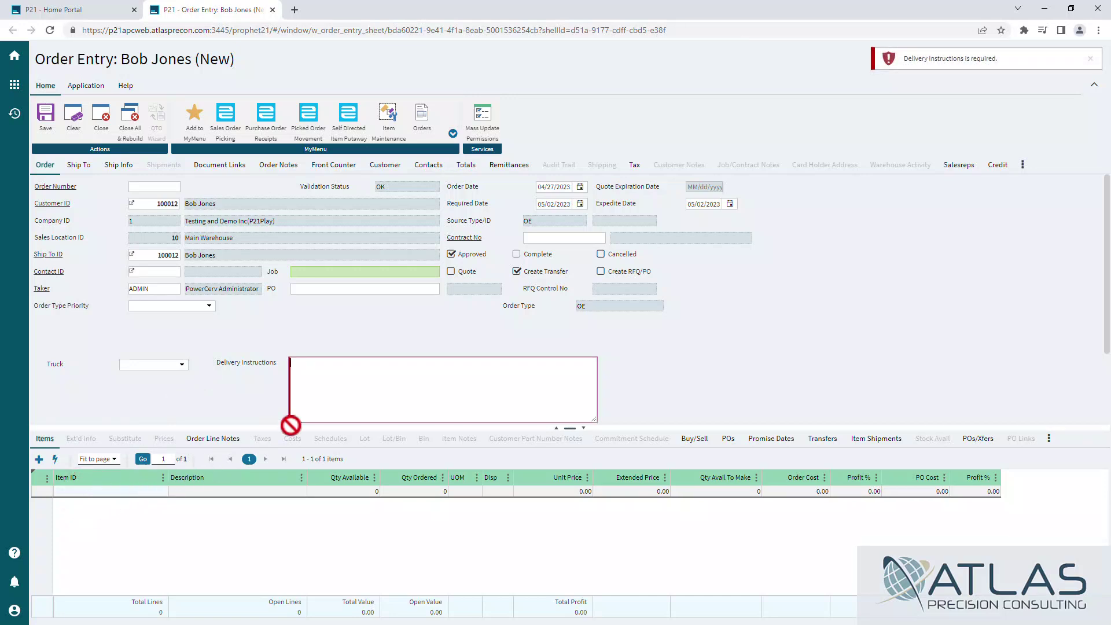
pyautogui.click(386, 395)
pyautogui.write('test')
pyautogui.click(77, 491)
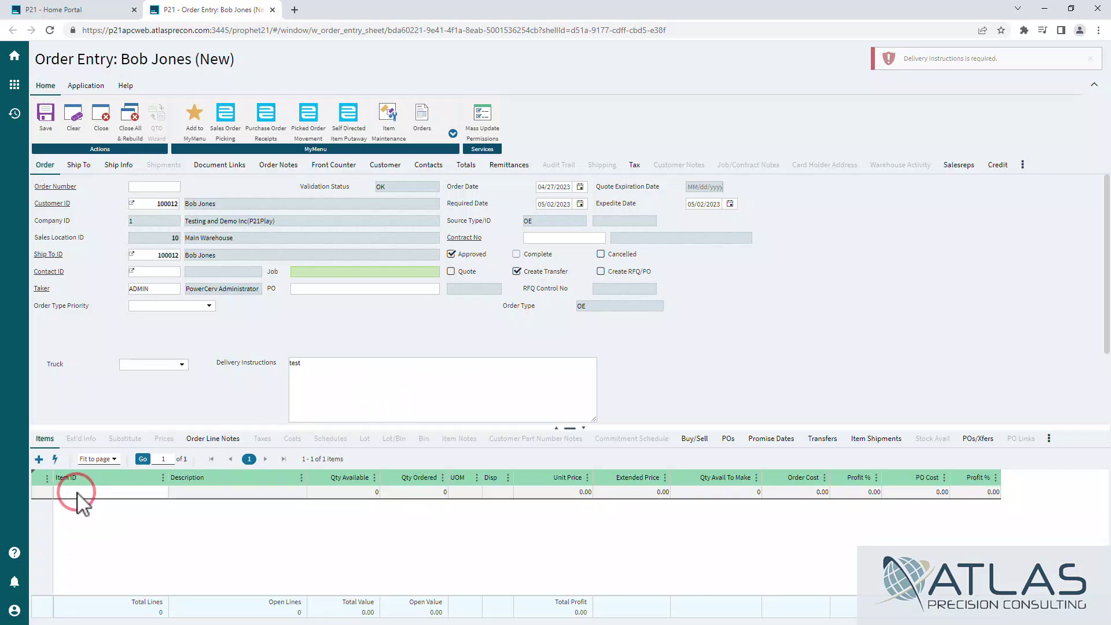
pyautogui.write('BOLT1')
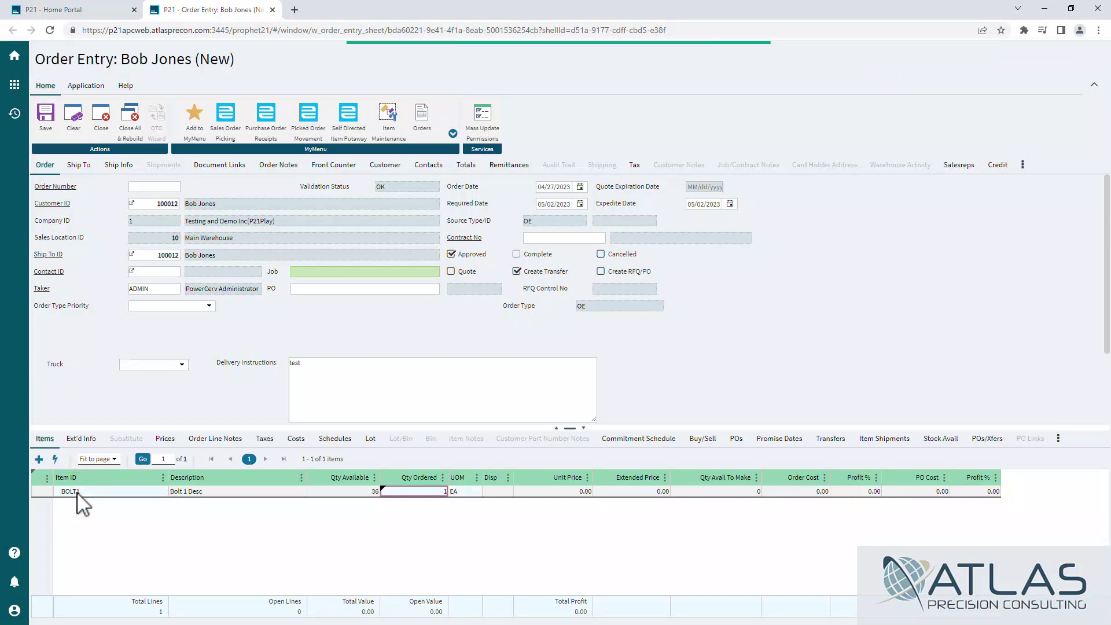
pyautogui.press('Tab')
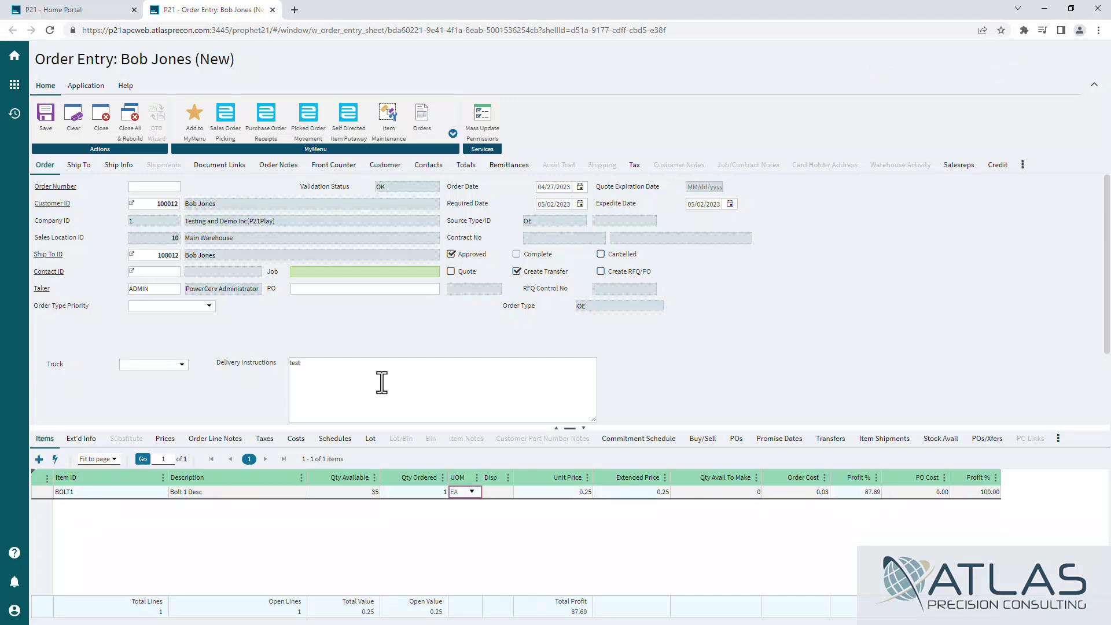
# - Edit the order's delivery instructions to read 'New test'
pyautogui.click(382, 382)
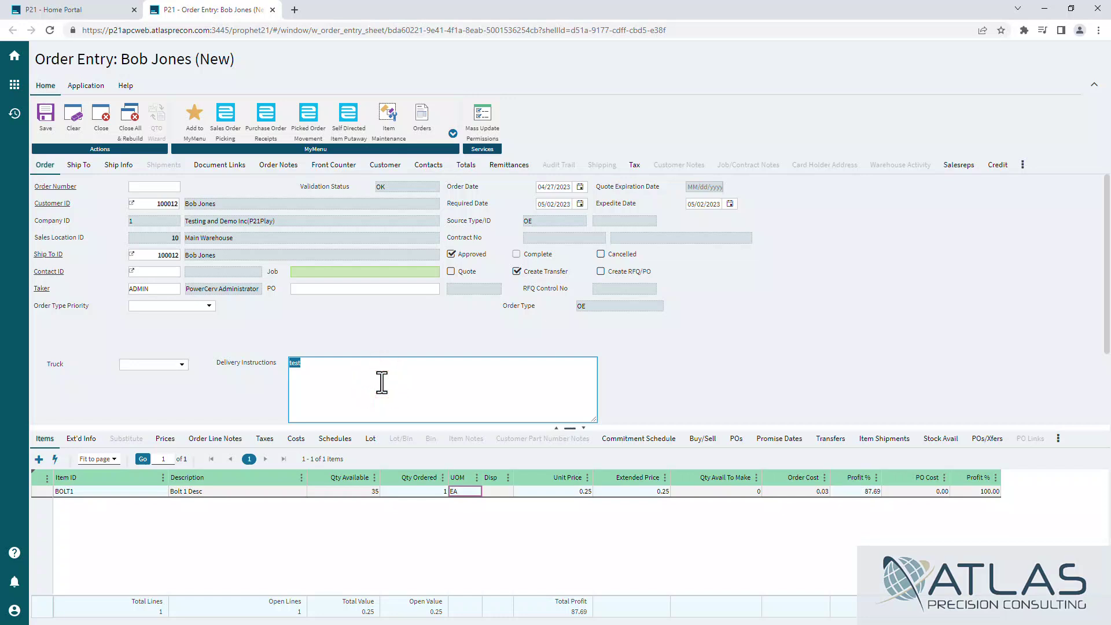
pyautogui.press('BackSpace')
pyautogui.click(377, 324)
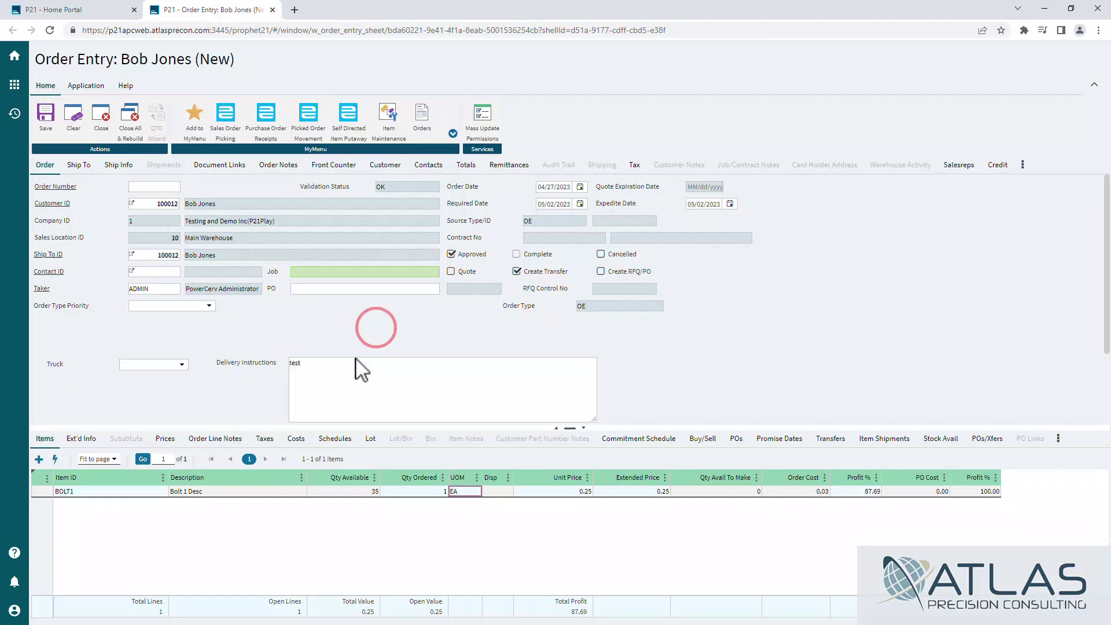
pyautogui.click(338, 382)
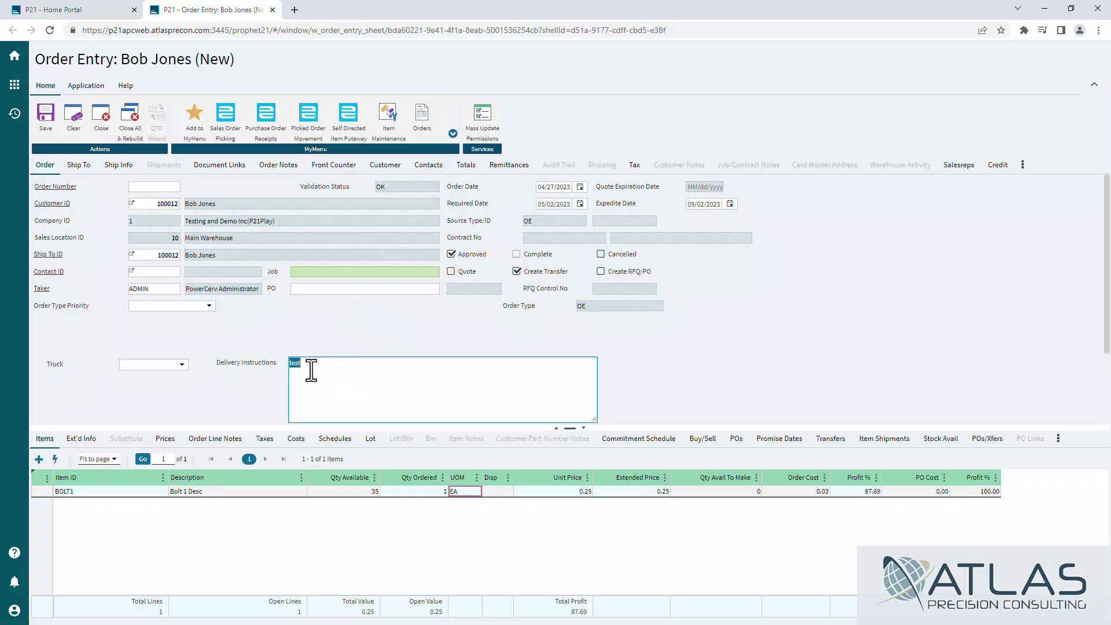
pyautogui.write('New')
pyautogui.click(339, 336)
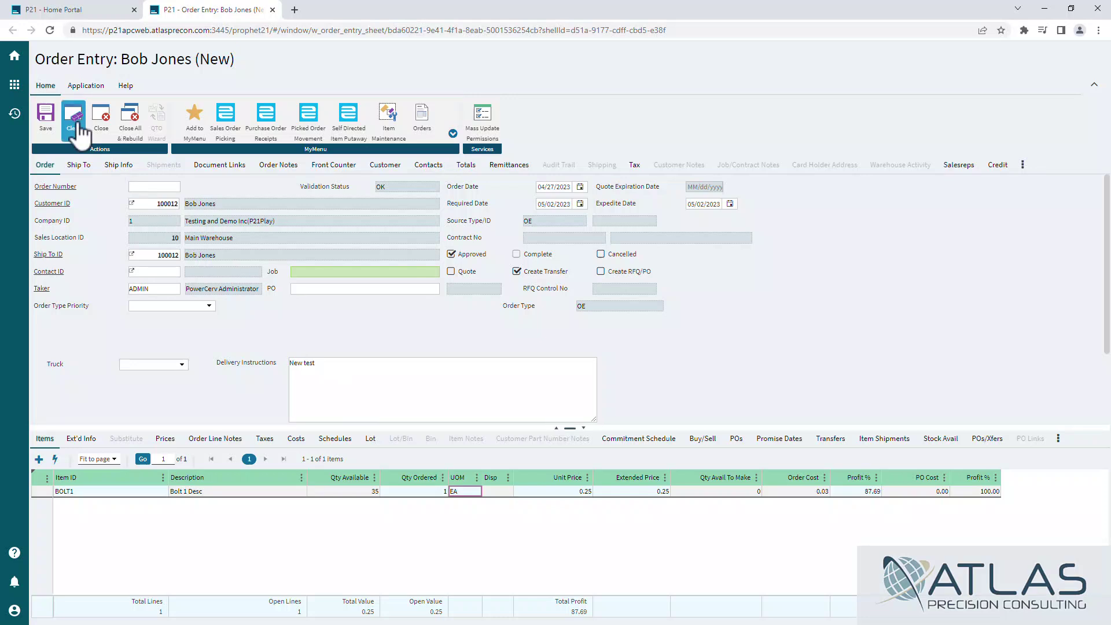
# - Open an earlier order from History, discarding the unsaved new order
pyautogui.click(16, 114)
pyautogui.click(115, 155)
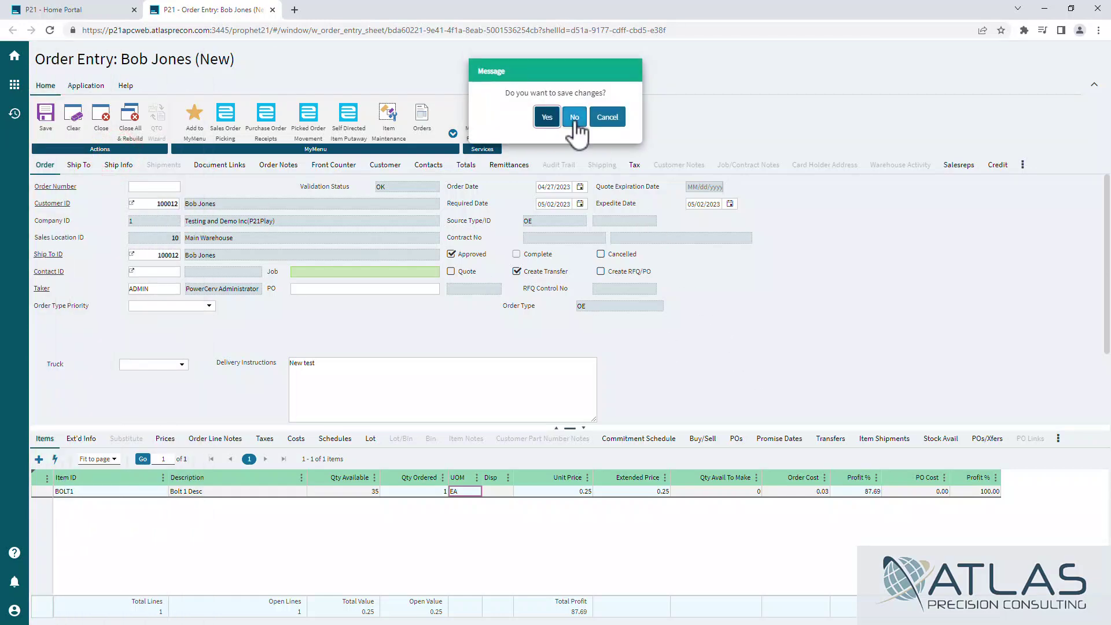
pyautogui.click(575, 119)
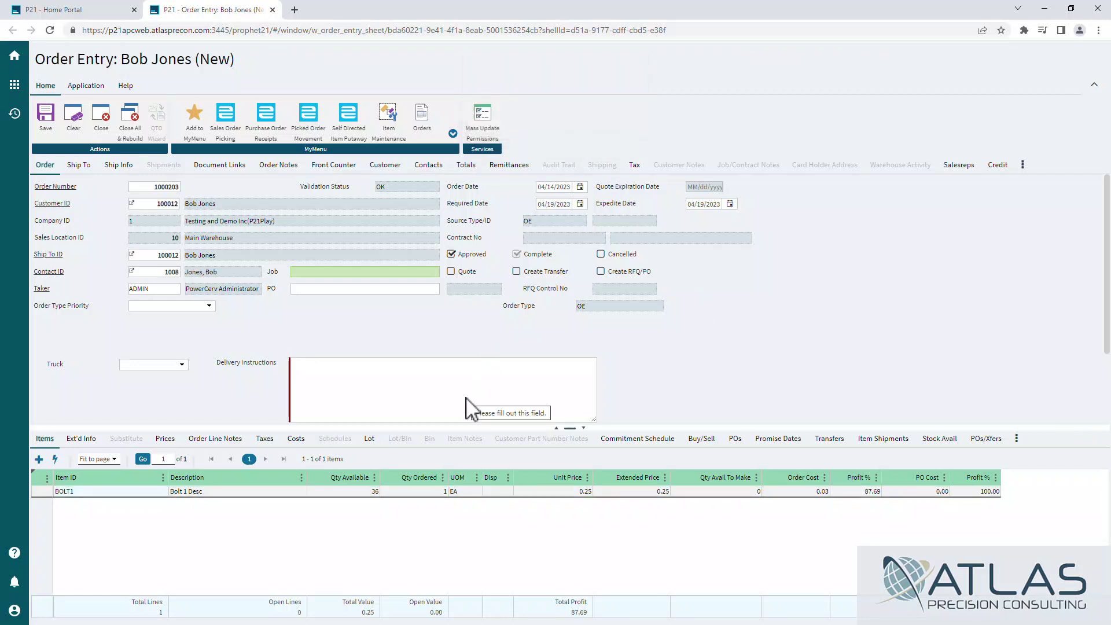
# - Fill the empty Delivery Instructions with 'test' and save the order
pyautogui.click(46, 114)
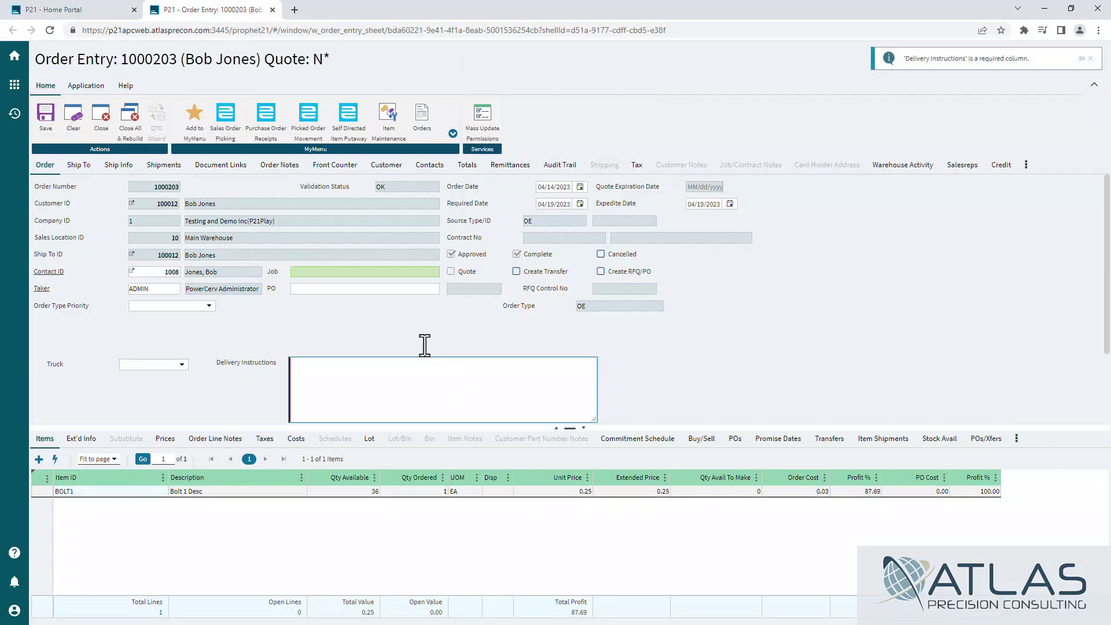
pyautogui.click(346, 377)
pyautogui.write('est')
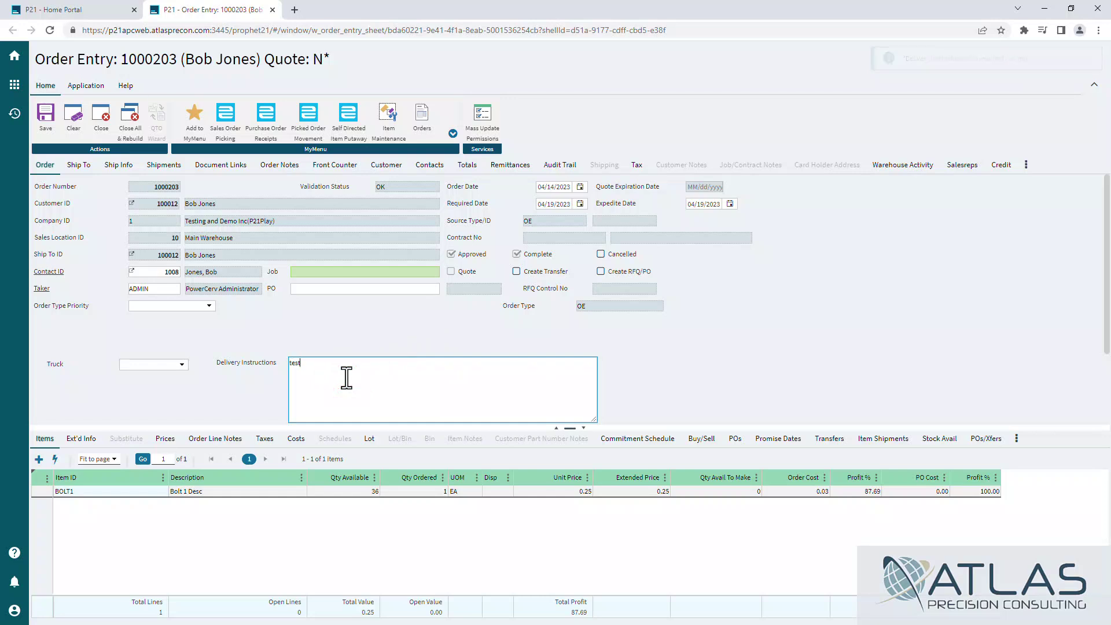
pyautogui.click(340, 342)
pyautogui.click(44, 131)
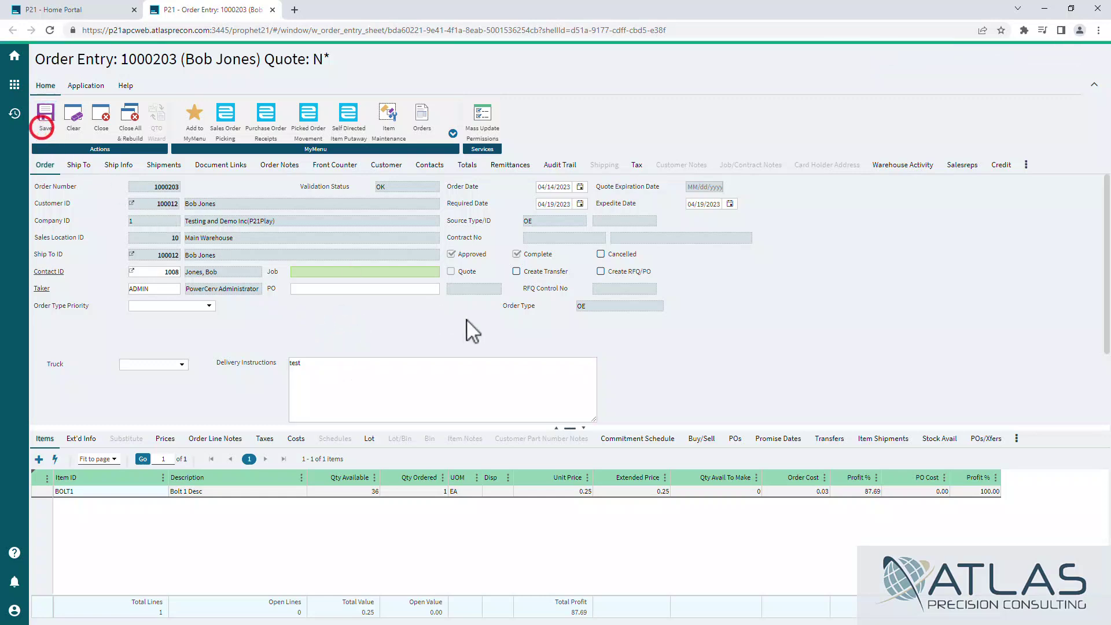